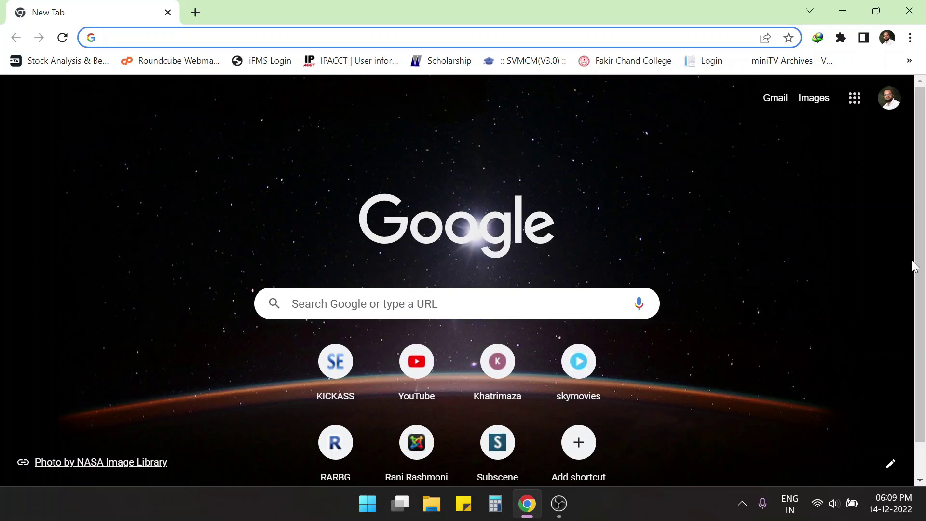
Search Google for cuexamwindow.in
drag(909, 299, 924, 218)
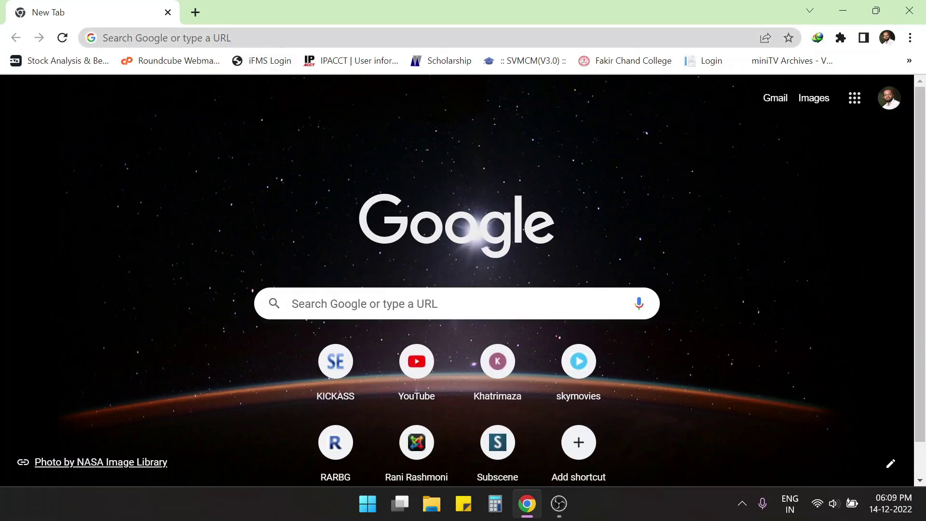
click(413, 304)
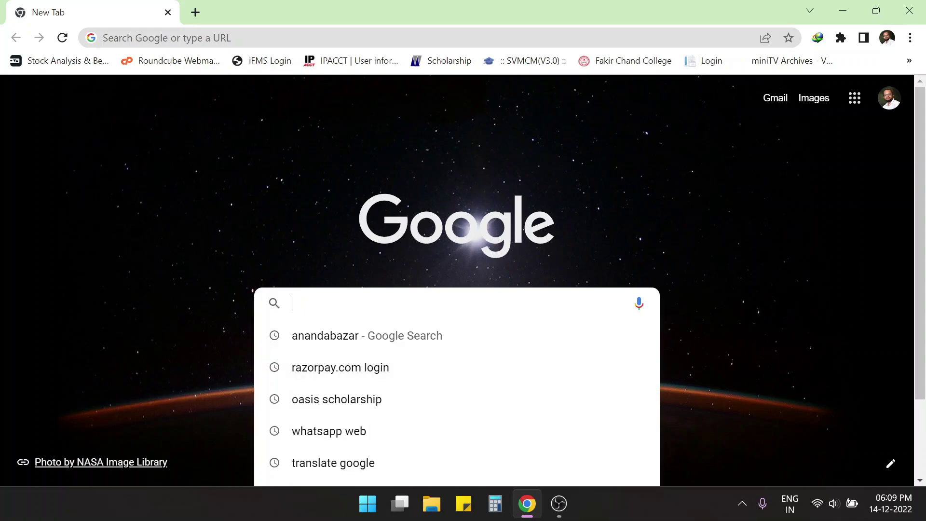
text(c)
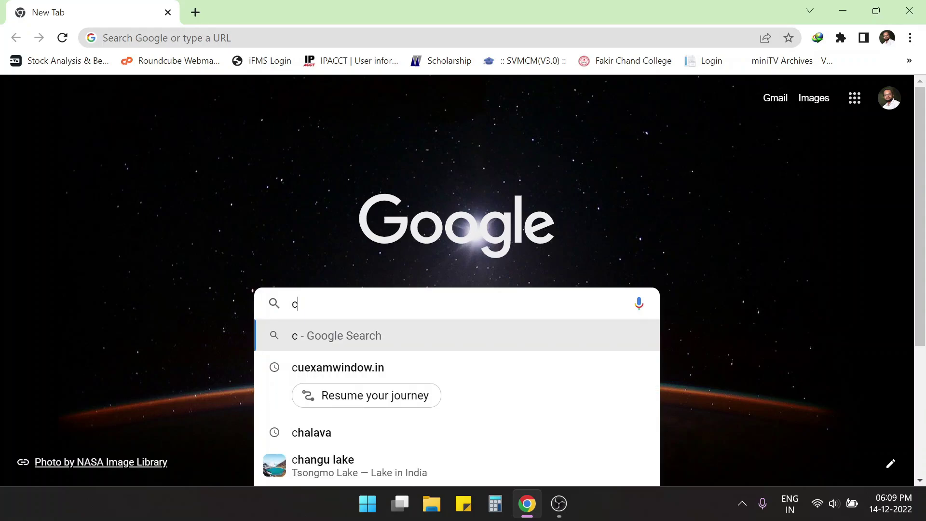
text(u)
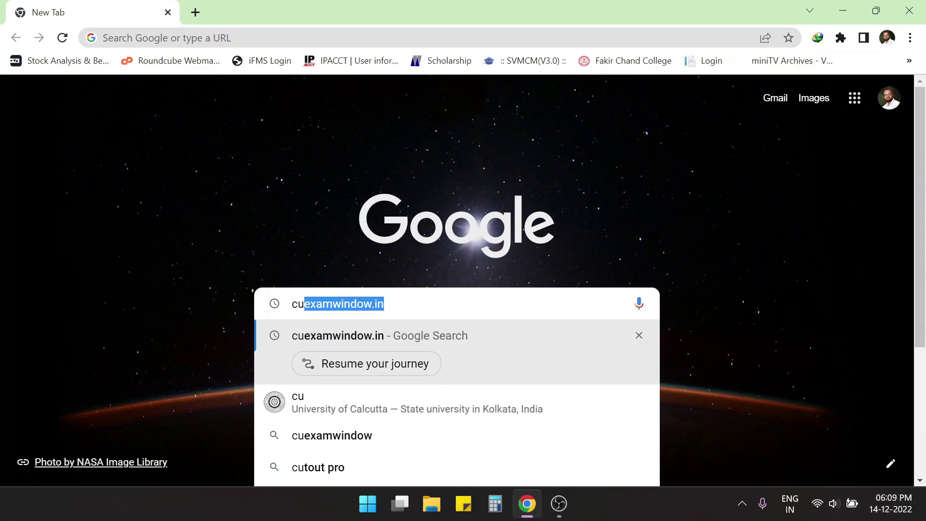
key(Return)
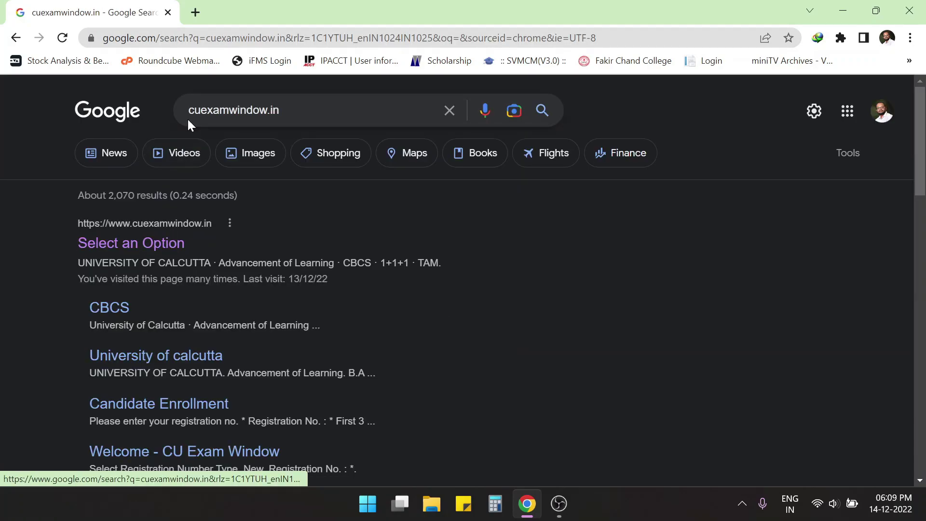
Open the CBCS section of the University of Calcutta exam site and choose B.A./B.Sc. and Semester - V
click(80, 320)
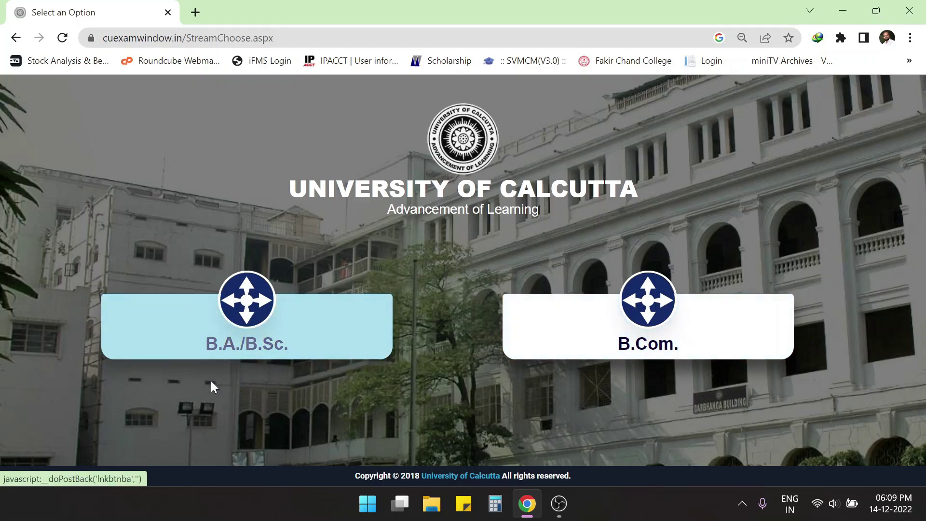
click(247, 306)
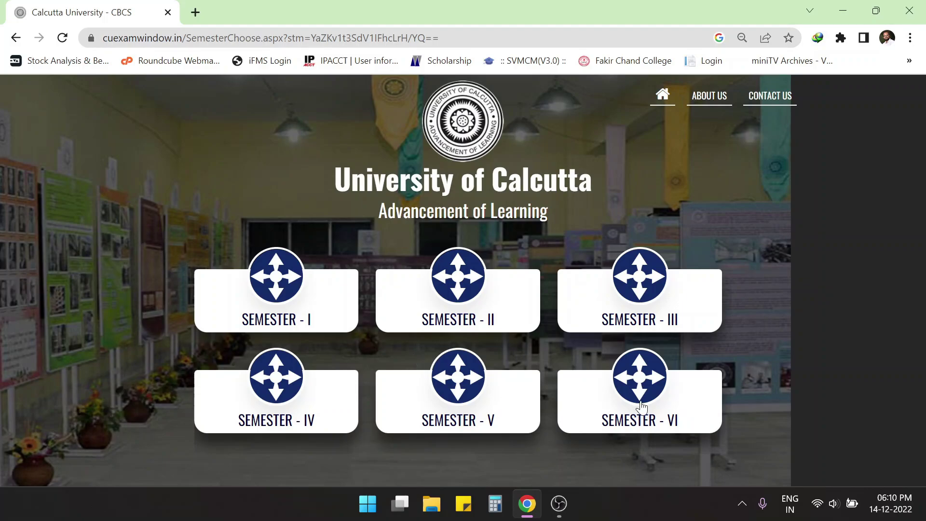
click(458, 400)
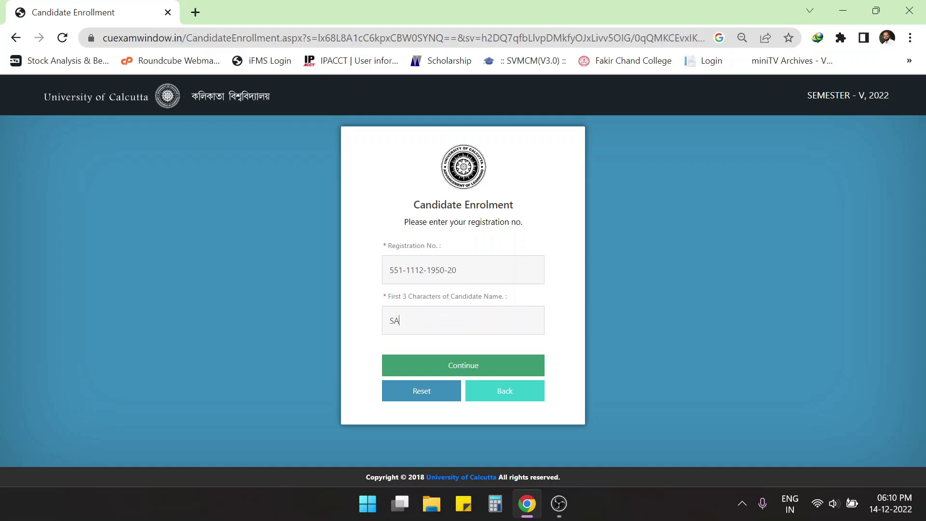
Submit the candidate's registration number and first three name characters, and continue to the Semester - V enrolment details
click(462, 371)
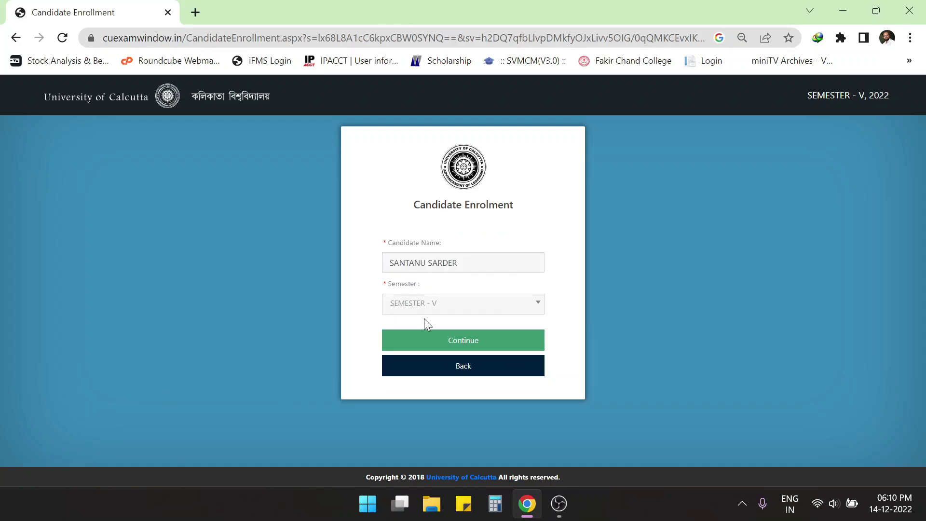
click(455, 341)
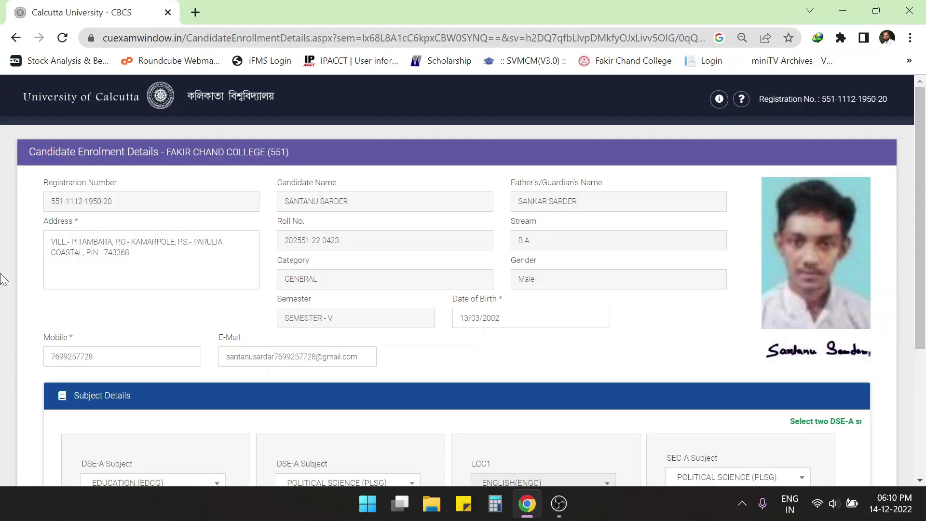
Select DSE-A2 : Indian Foreign Policy as the DSE-A course for Political Science in the subject details
scroll(2, 325, down, 4)
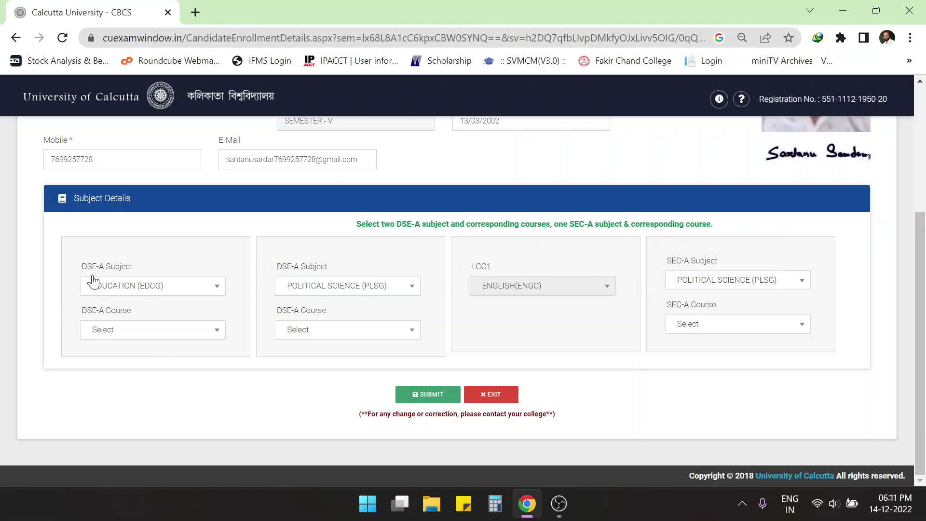
click(161, 332)
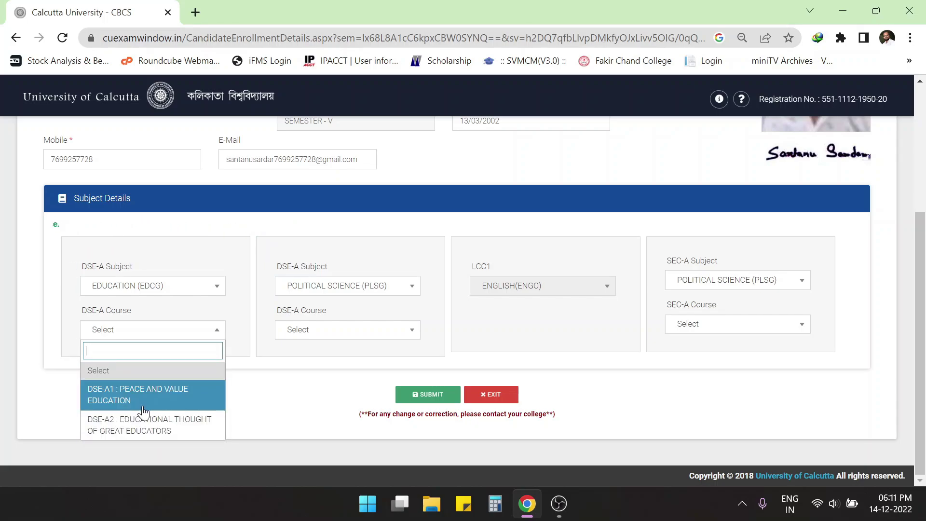
click(341, 310)
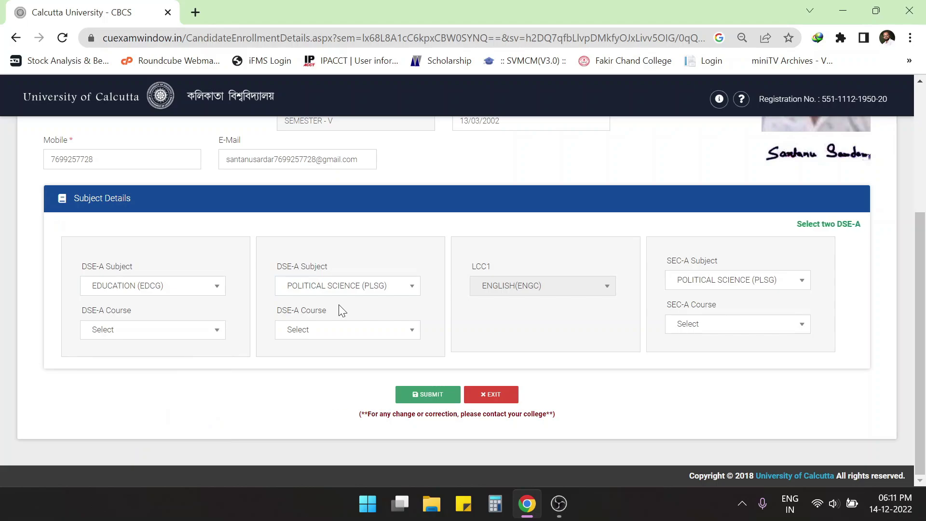
click(337, 333)
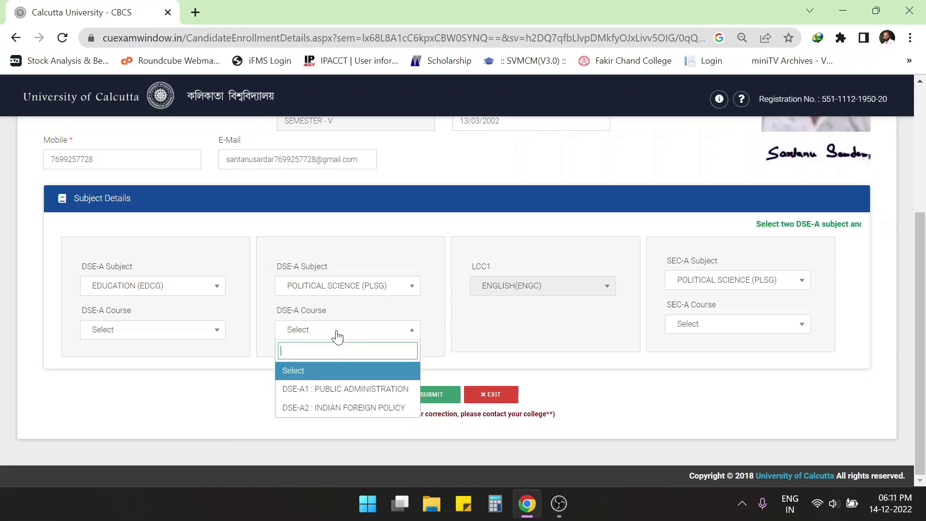
click(344, 413)
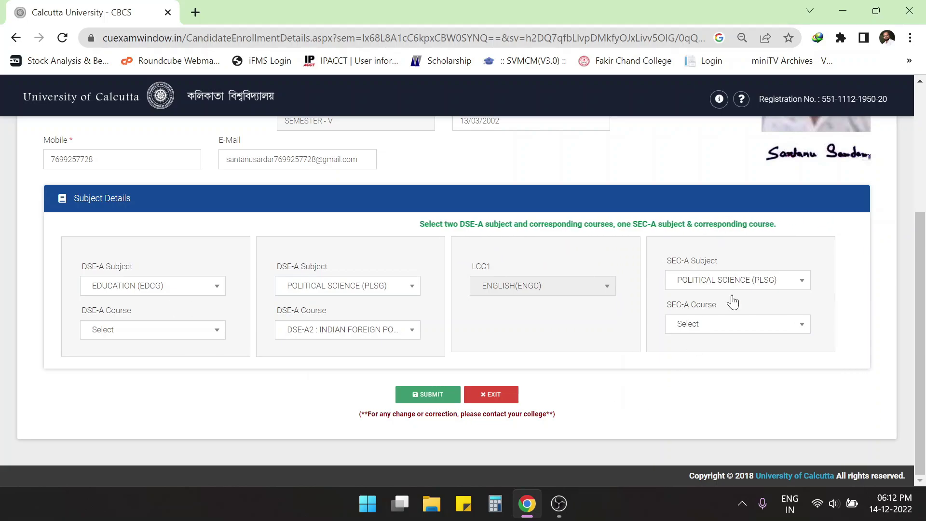
Set the SEC-A course to SEC-A1 : Legal Literacy and the Education DSE-A course to DSE-A2 : Educational Thought of Great Educators
click(732, 330)
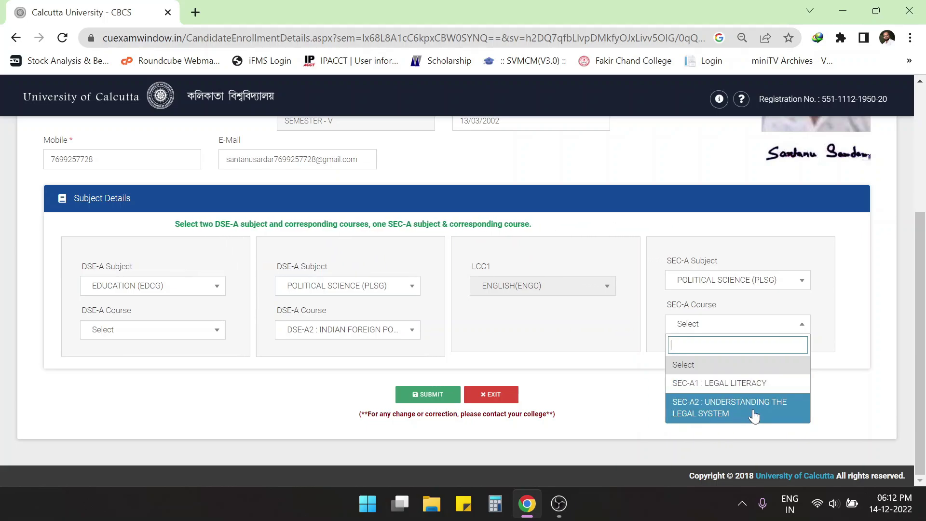
click(756, 384)
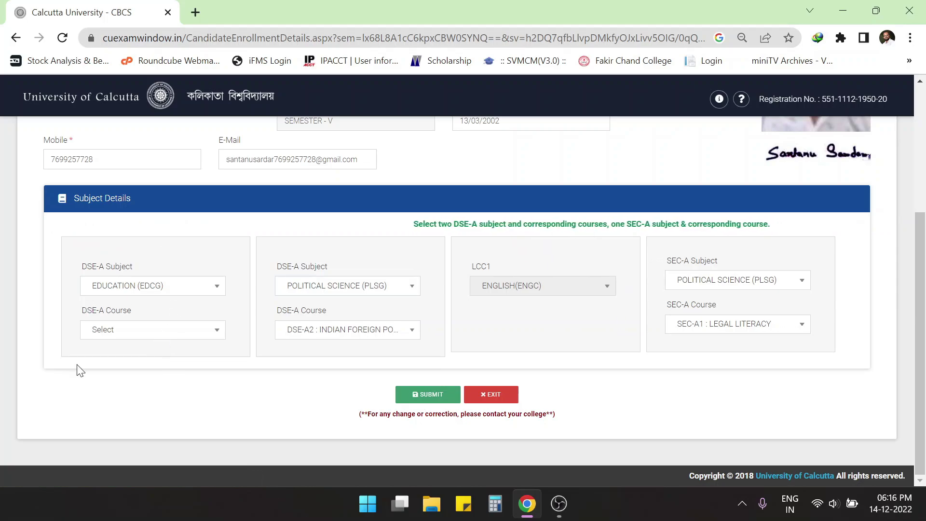
click(165, 333)
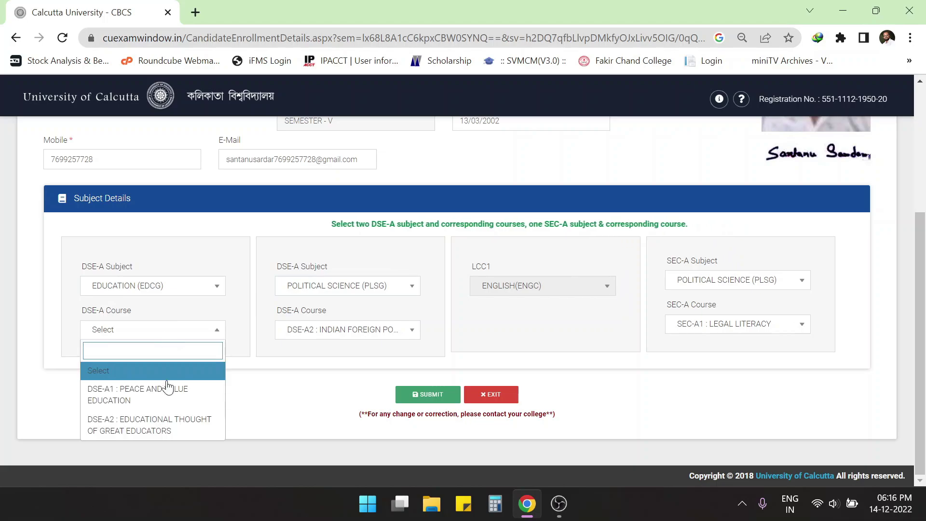
click(168, 433)
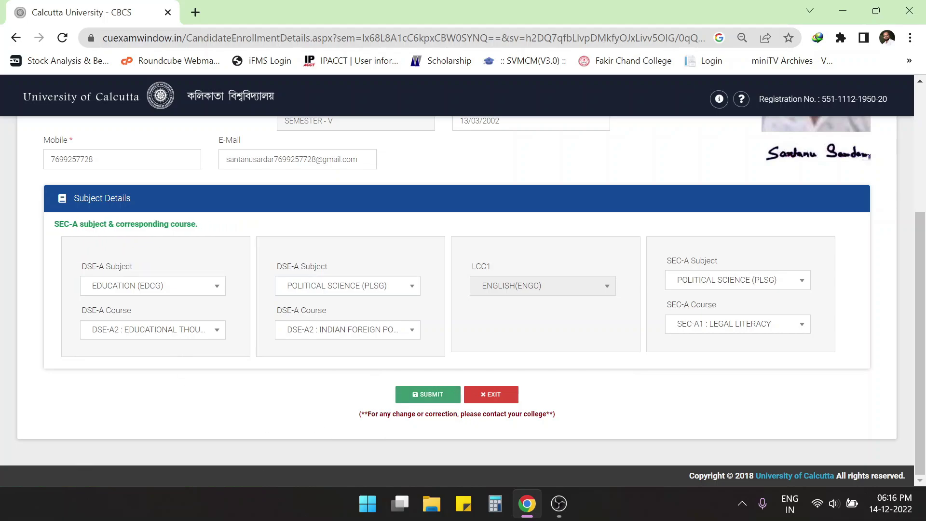
Submit the candidate enrolment, confirm the submission, and close the enrolment notice
click(430, 394)
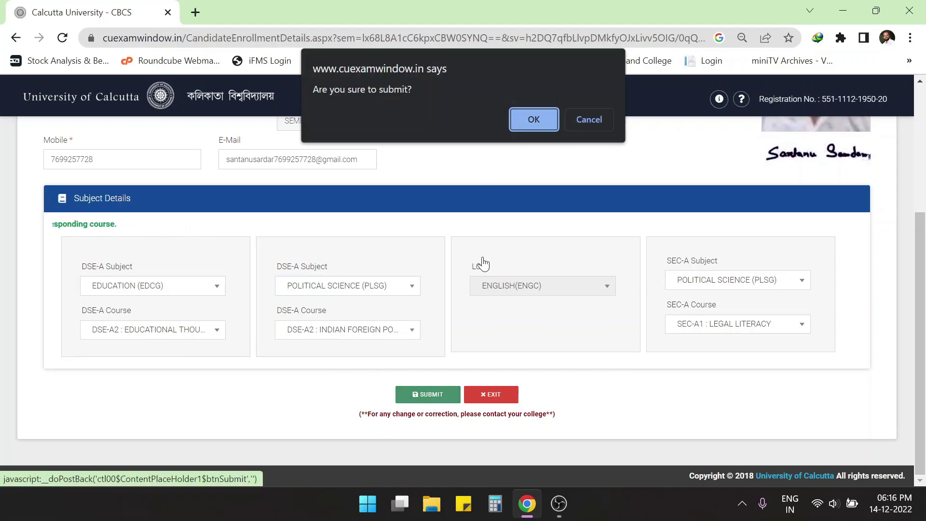
click(538, 119)
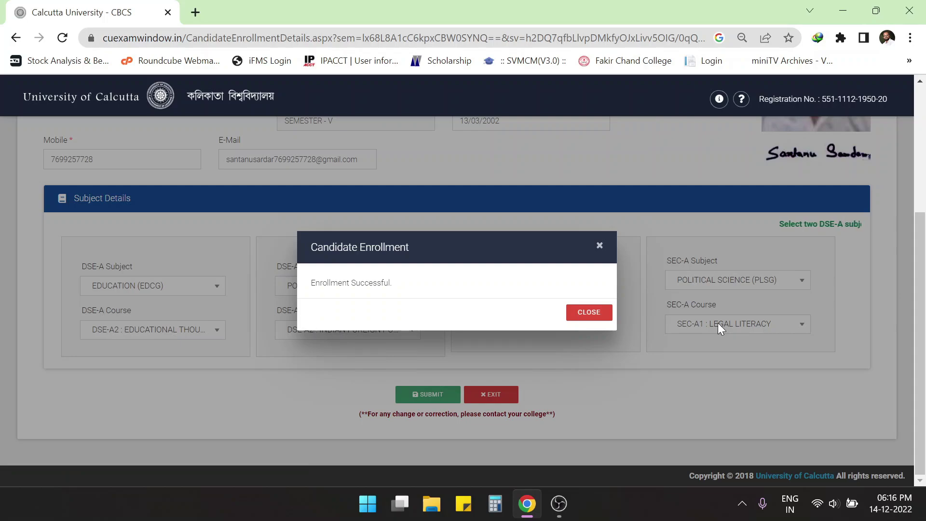
click(596, 320)
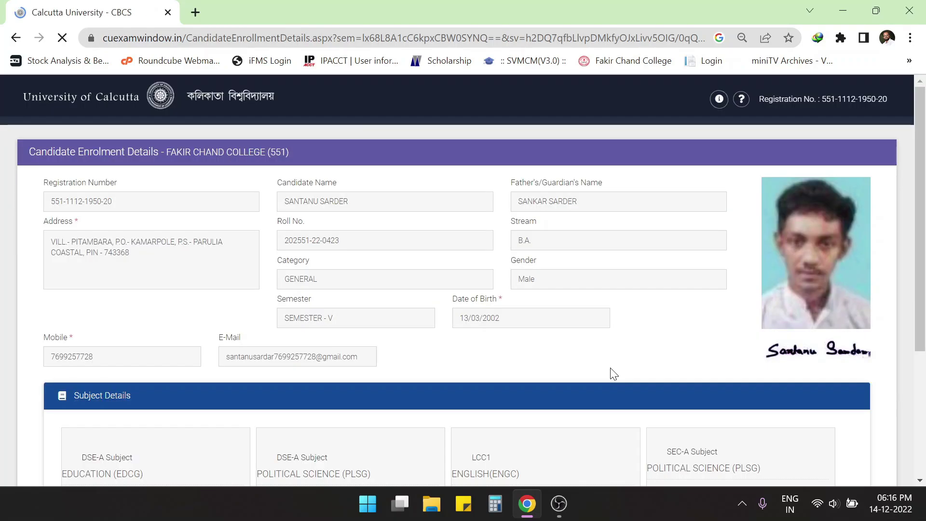
Generate the printable enrolment form and download its PDF into the Documents category
scroll(458, 371, down, 4)
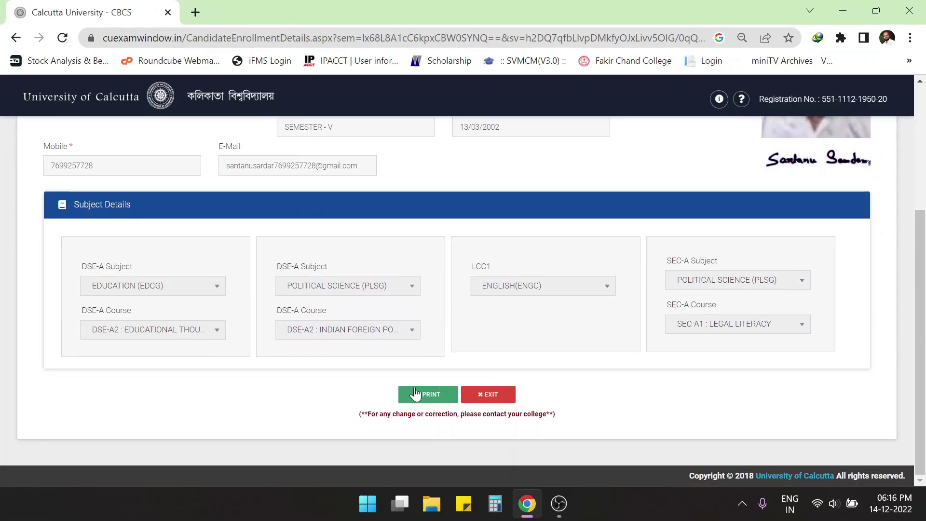
click(429, 398)
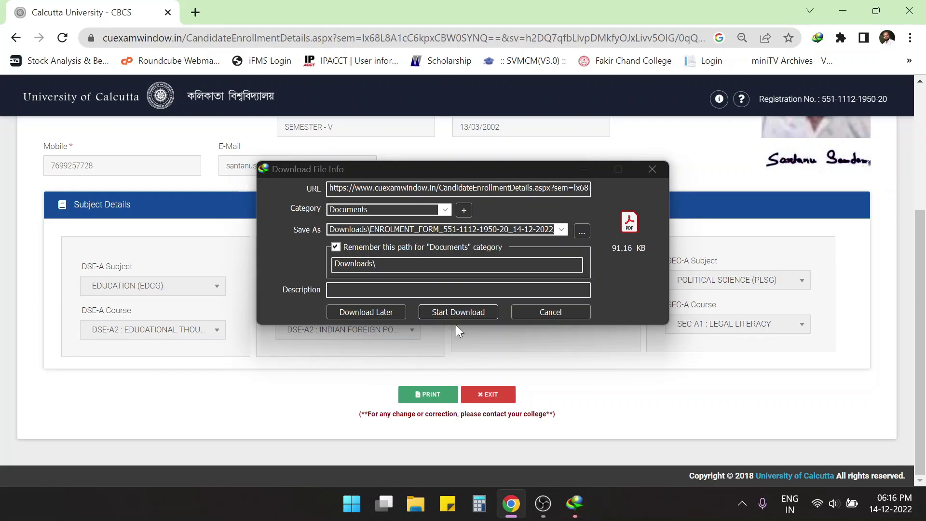
click(460, 311)
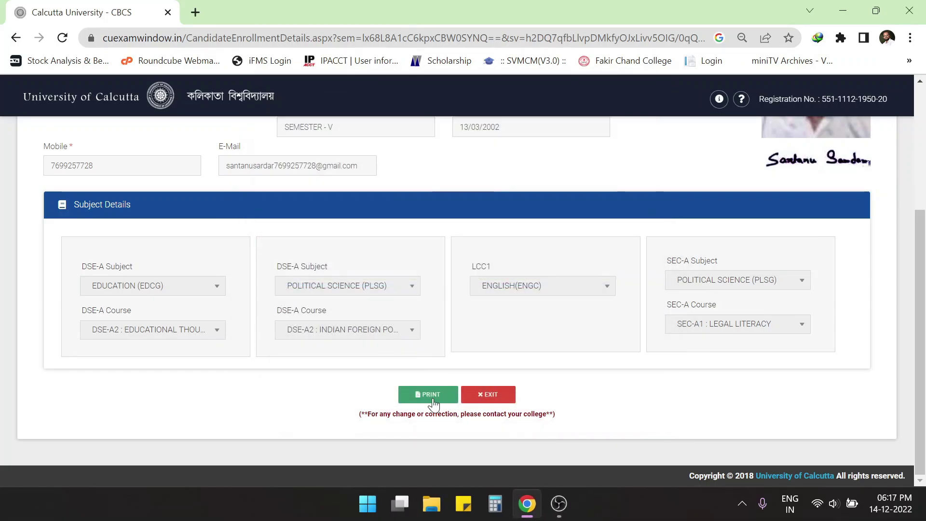
In Adobe Acrobat Reader, examine the enrolment form's candidate particulars, course table, total examination fee, declaration, and submission notes
scroll(365, 273, down, 1)
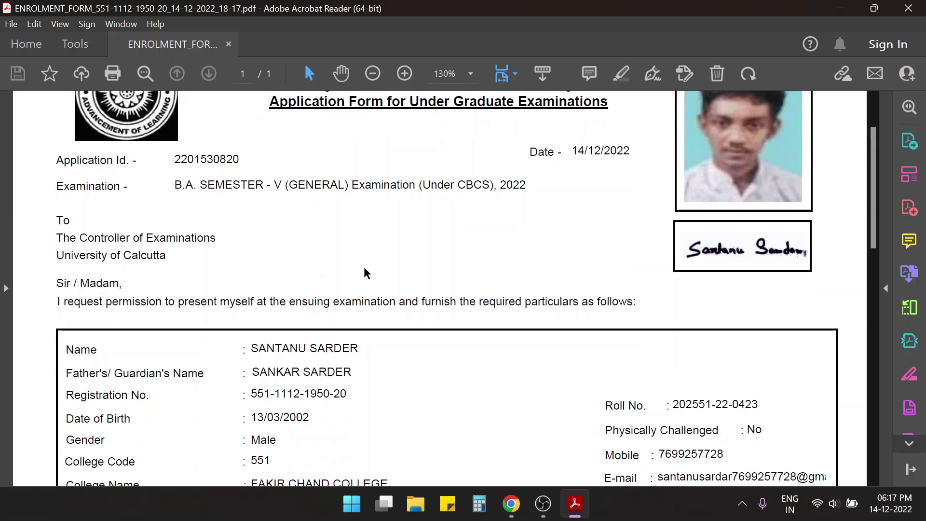
scroll(366, 273, down, 5)
scroll(421, 285, up, 3)
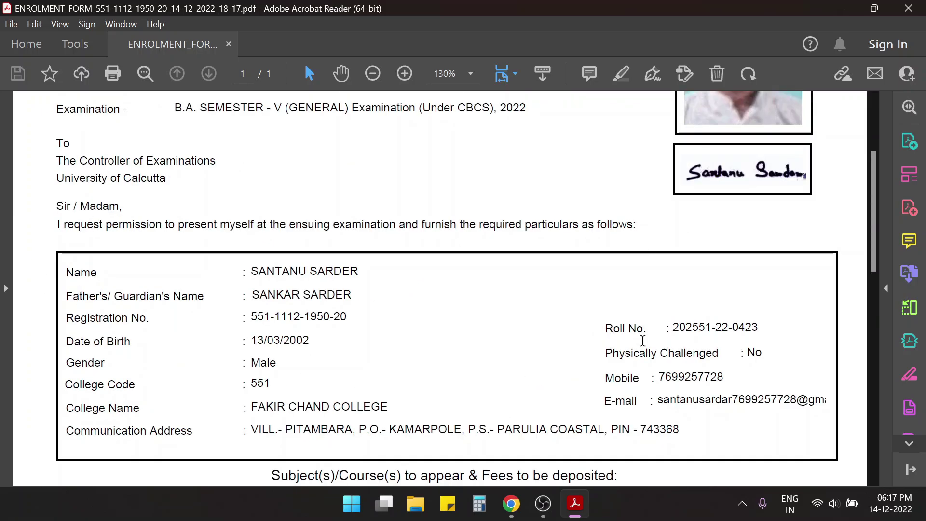
scroll(289, 333, down, 3)
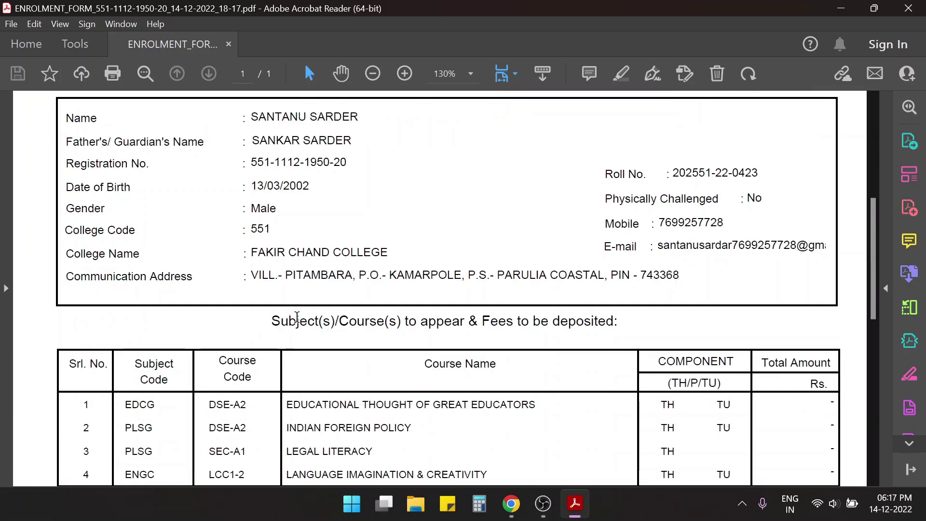
scroll(436, 294, down, 2)
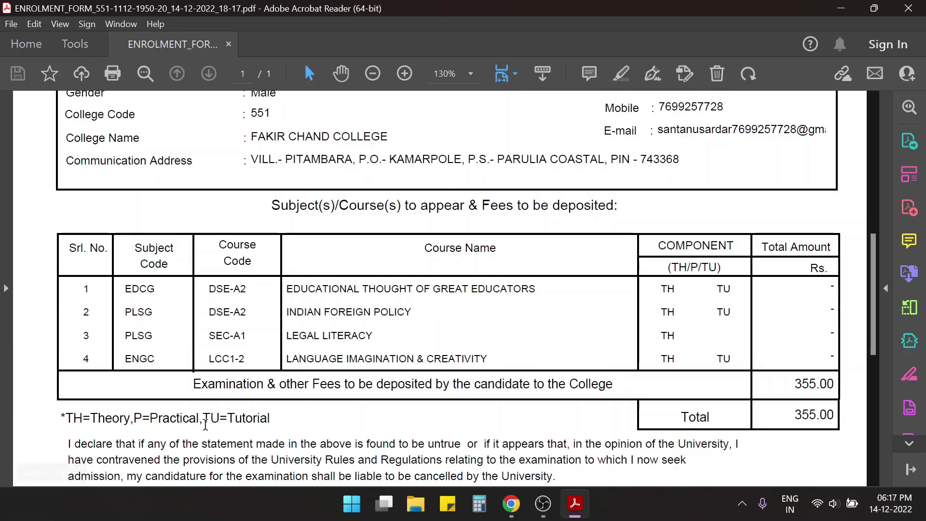
drag(194, 383, 643, 381)
click(800, 414)
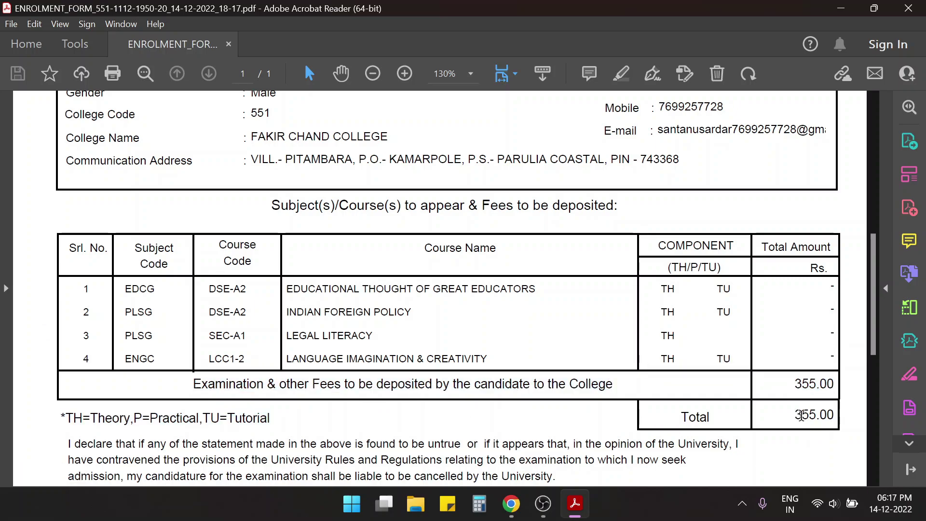
drag(795, 412, 813, 413)
scroll(506, 364, down, 3)
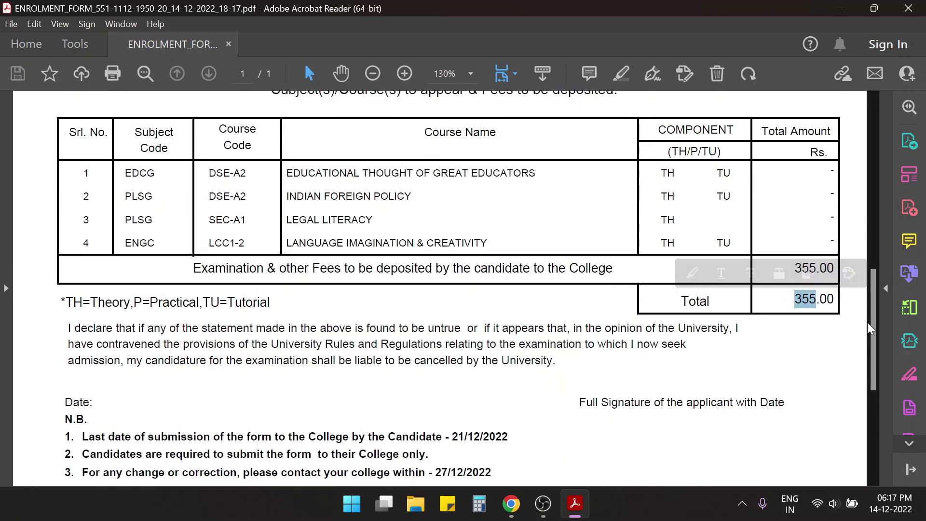
scroll(424, 376, up, 10)
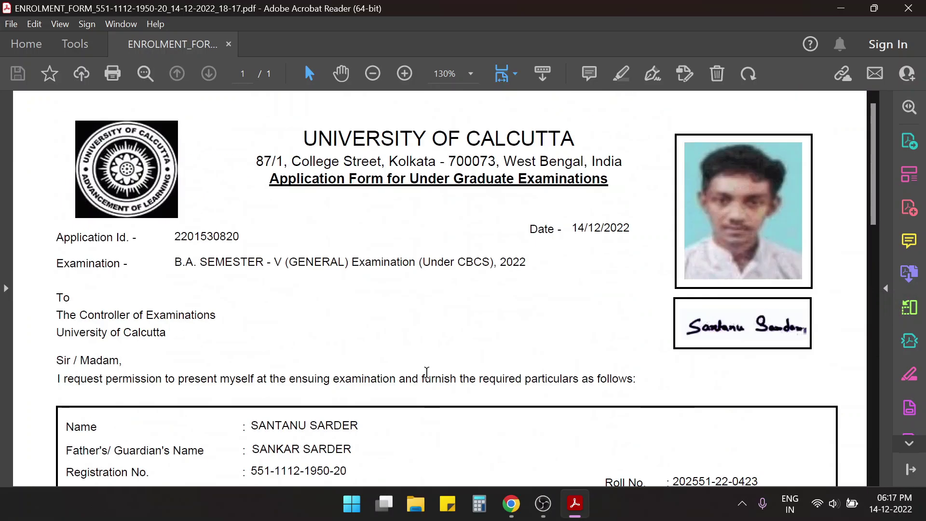
scroll(428, 378, down, 2)
scroll(427, 379, down, 15)
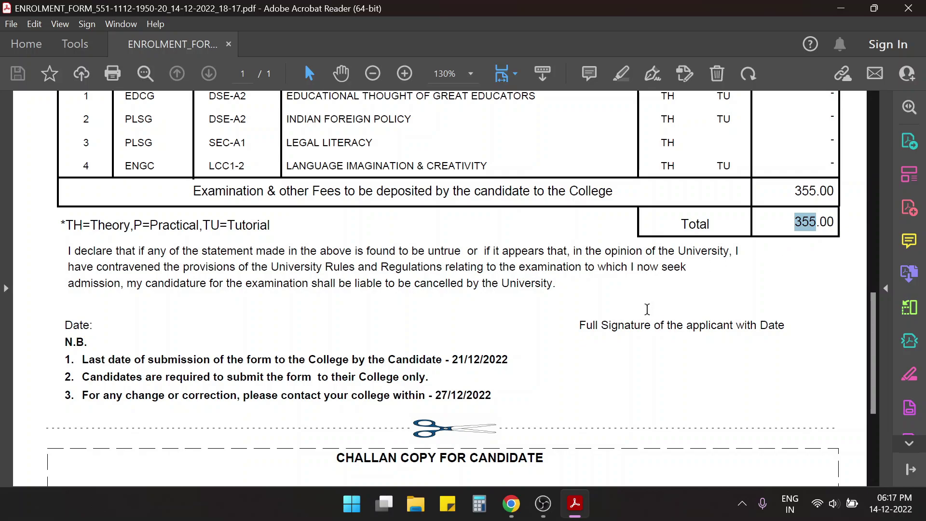
scroll(627, 308, up, 3)
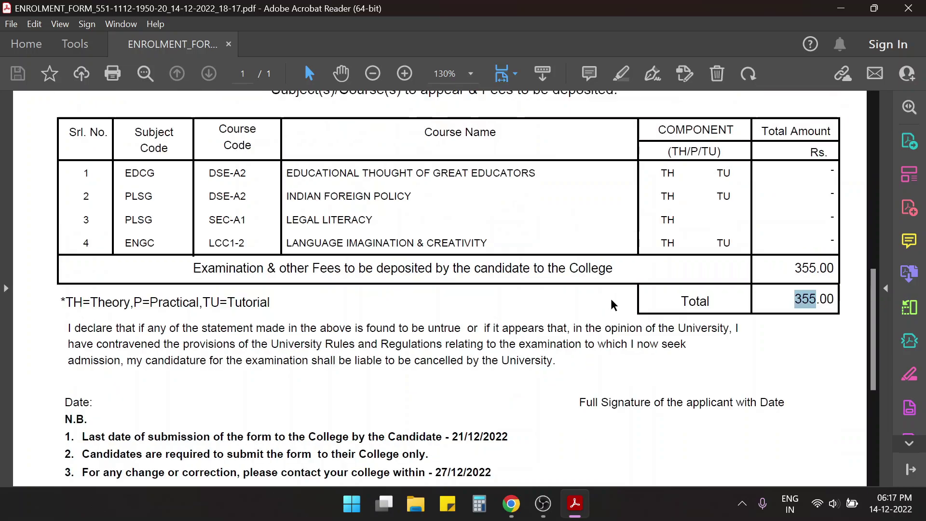